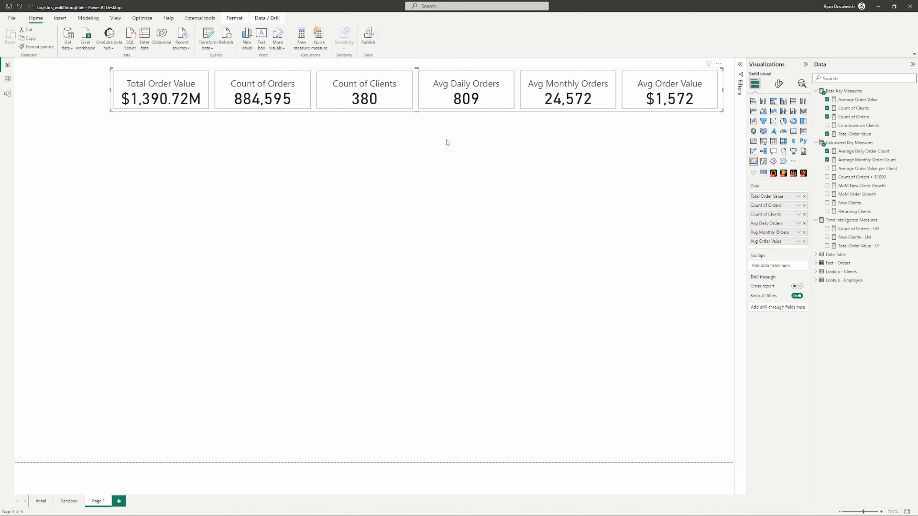
# Move the row of KPI cards slightly up and to the left on the report page
pyautogui.moveTo(411, 89); pyautogui.dragTo(402, 85)
pyautogui.click(463, 156)
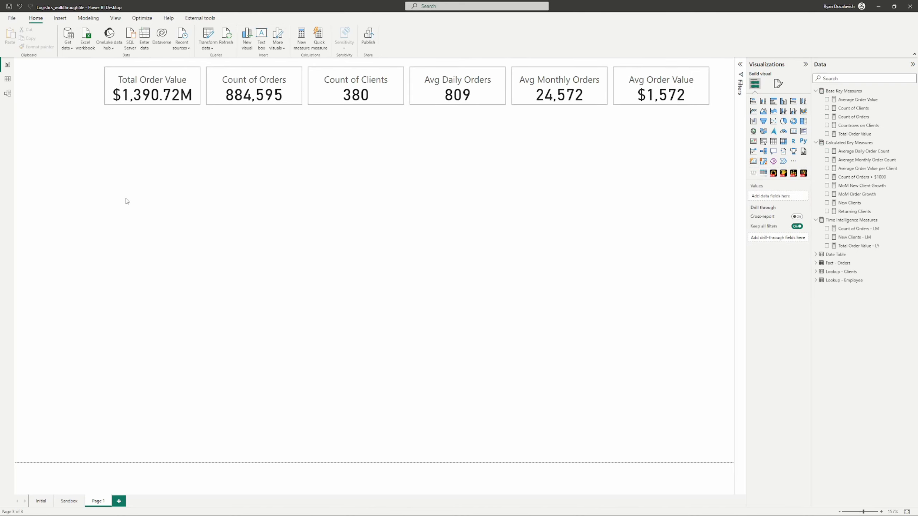
# Add a Drill Down Combo PRO visual to the page with Month & Year as its category
pyautogui.click(793, 173)
pyautogui.click(793, 162)
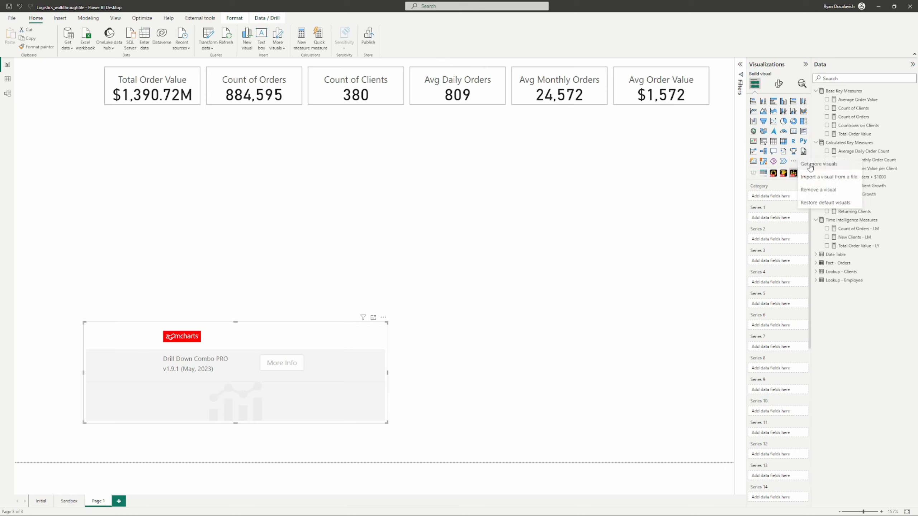
pyautogui.click(705, 166)
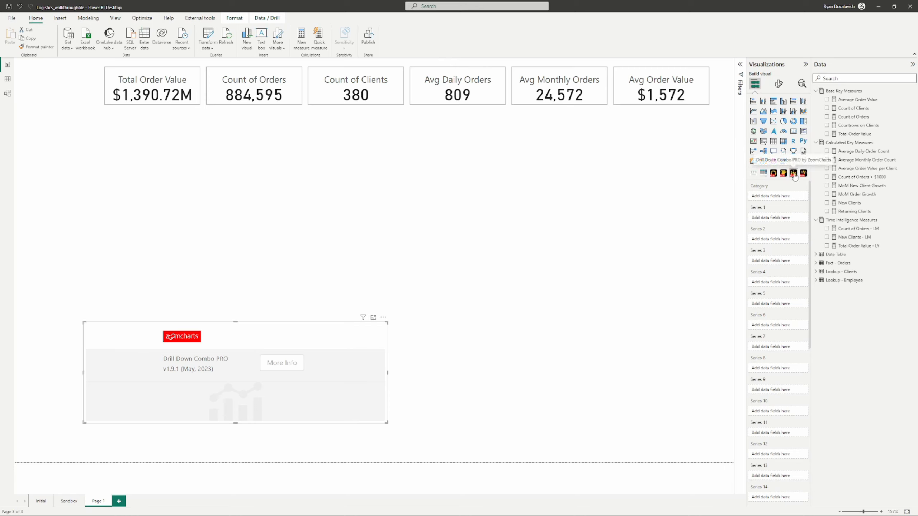
pyautogui.click(857, 78)
pyautogui.write('month &')
pyautogui.click(827, 99)
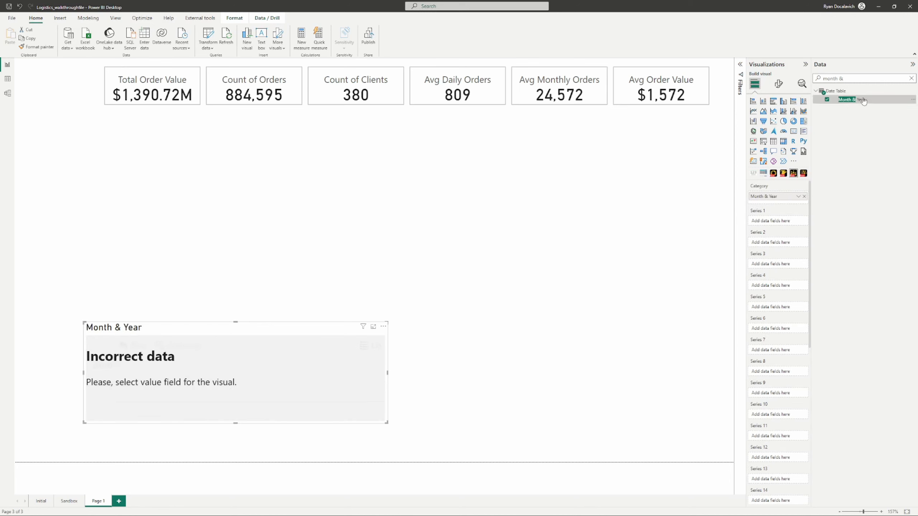
pyautogui.tripleClick(857, 79)
pyautogui.press('BackSpace')
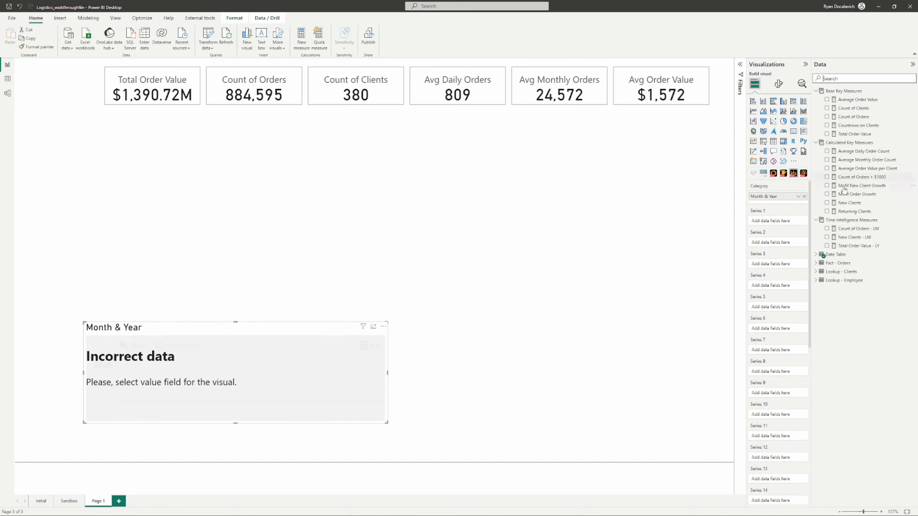
# Assign New Clients, Count of Clients, MoM New Client Growth and MoM Order Growth to Series 1 through 4 of the combo chart
pyautogui.moveTo(851, 204); pyautogui.dragTo(887, 217)
pyautogui.moveTo(850, 204); pyautogui.dragTo(778, 221)
pyautogui.moveTo(854, 108); pyautogui.dragTo(778, 243)
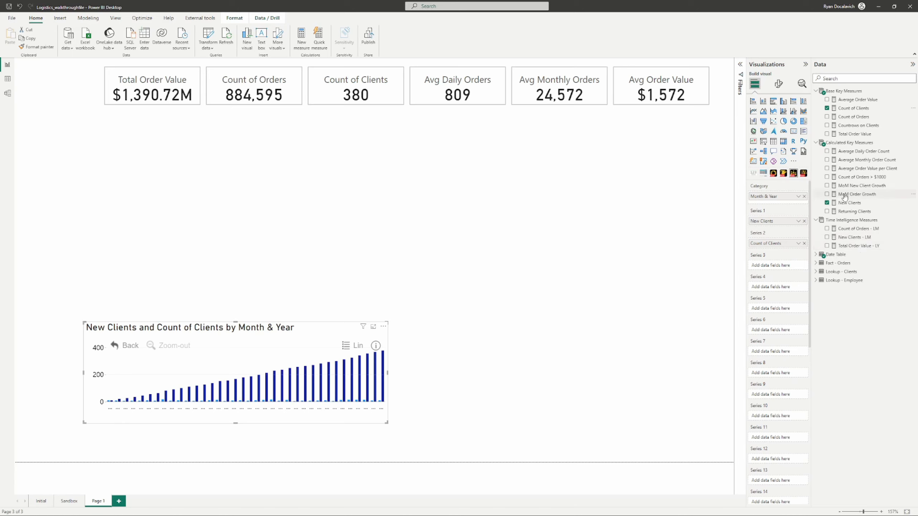
pyautogui.moveTo(852, 195); pyautogui.dragTo(773, 288)
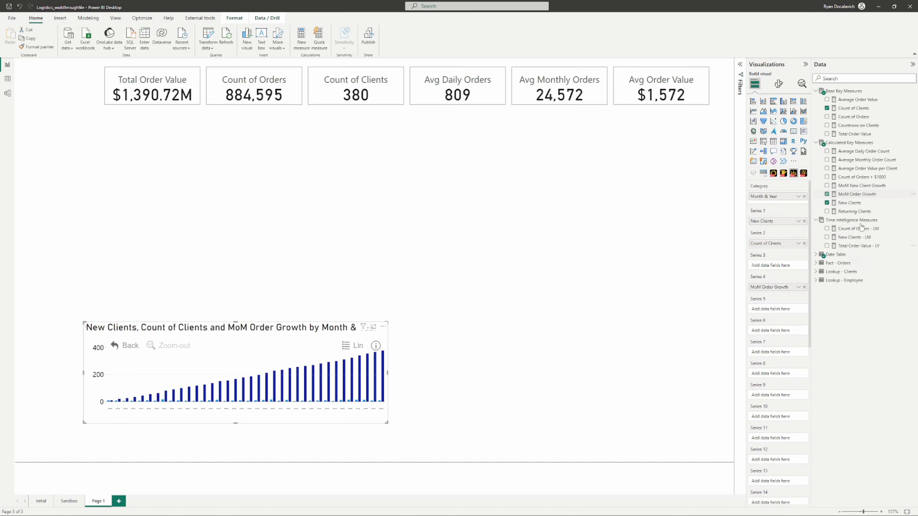
pyautogui.moveTo(862, 186); pyautogui.dragTo(767, 274)
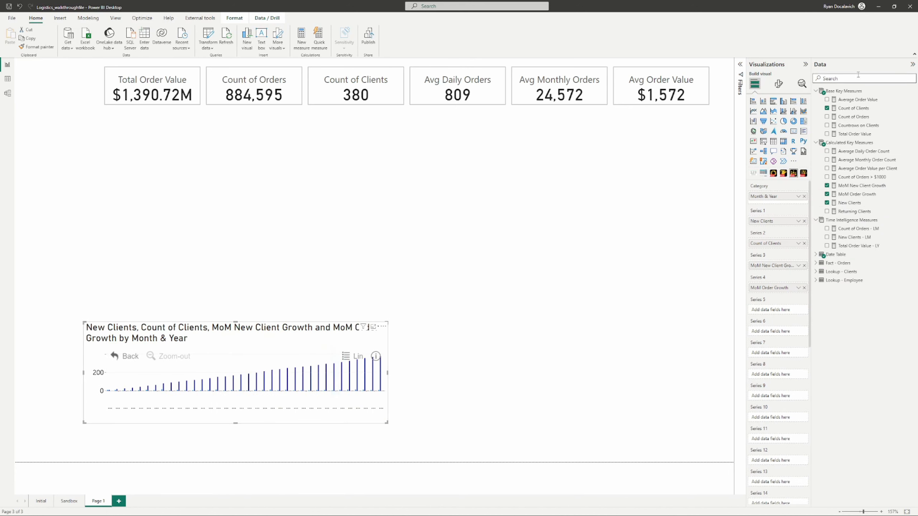
# Enlarge the combo chart by extending its upper-left corner outward
pyautogui.click(779, 83)
pyautogui.moveTo(84, 322); pyautogui.dragTo(76, 282)
pyautogui.click(754, 84)
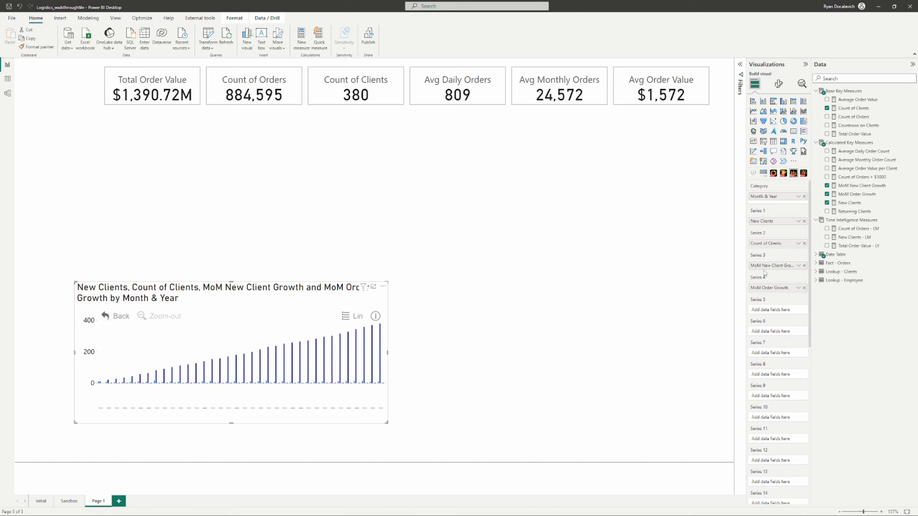
# Set the value axis of Series 3 and Series 4 in the combo chart to Secondary
pyautogui.click(779, 84)
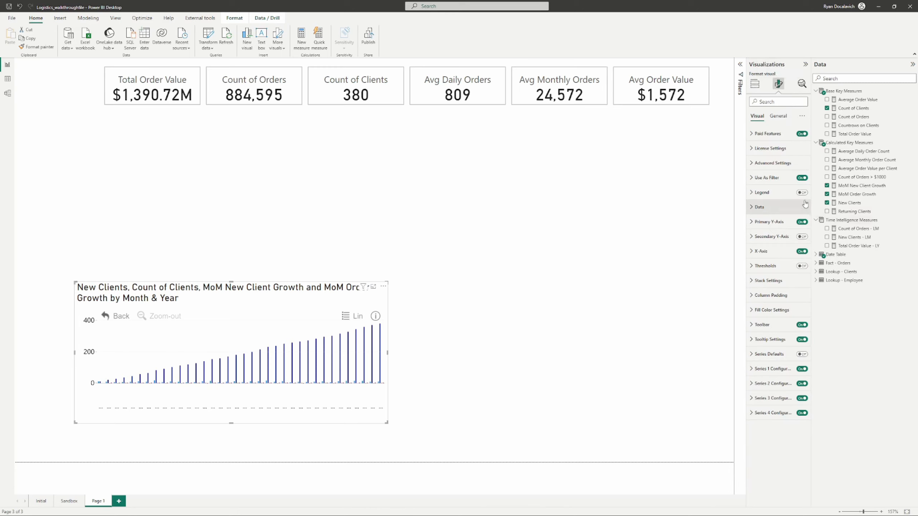
pyautogui.click(772, 398)
pyautogui.scroll(-8, 778, 362)
pyautogui.click(778, 371)
pyautogui.click(770, 389)
pyautogui.click(773, 498)
pyautogui.scroll(-10, 778, 362)
pyautogui.click(778, 386)
pyautogui.click(770, 404)
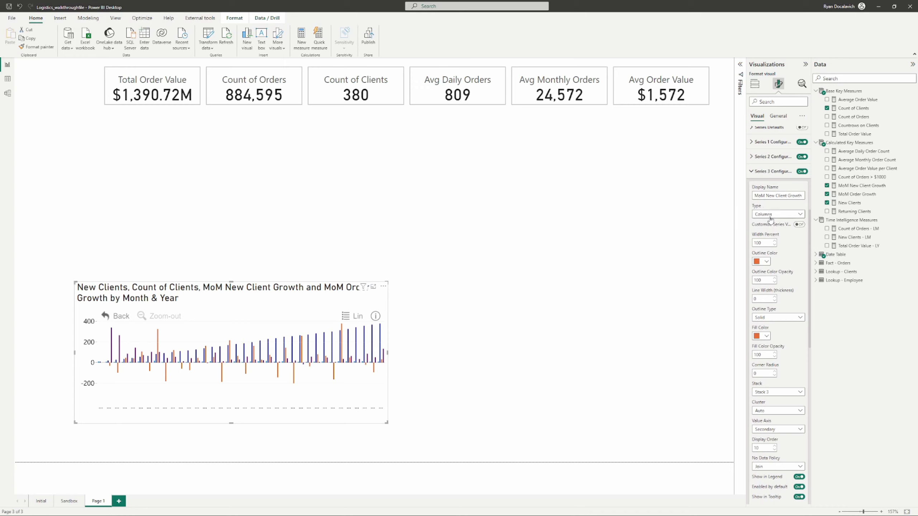
# Change the type of Series 3 (MoM New Client Growth) and Series 4 (MoM Order Growth) to Line
pyautogui.click(779, 215)
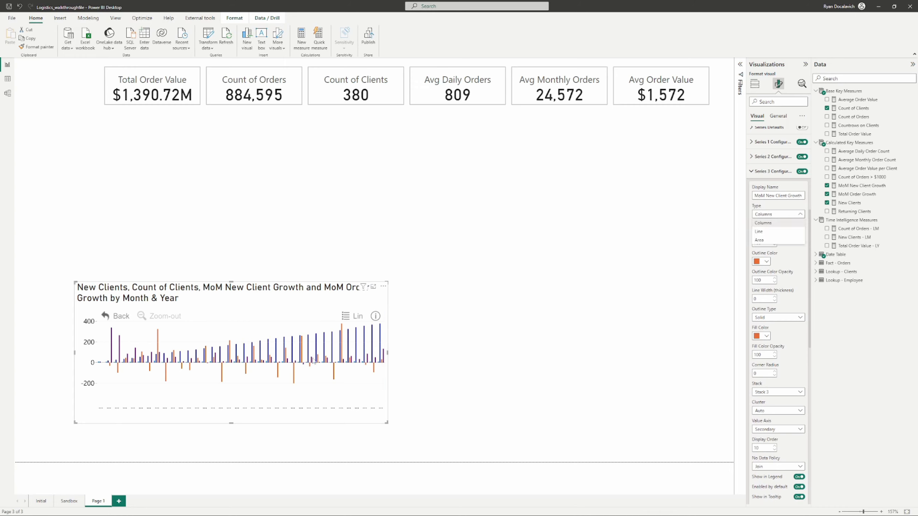
pyautogui.click(759, 231)
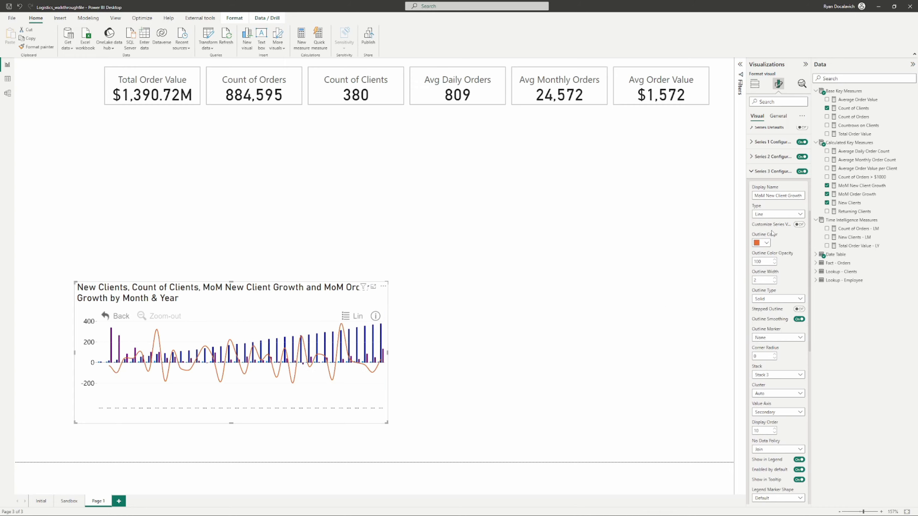
pyautogui.scroll(-9, 769, 277)
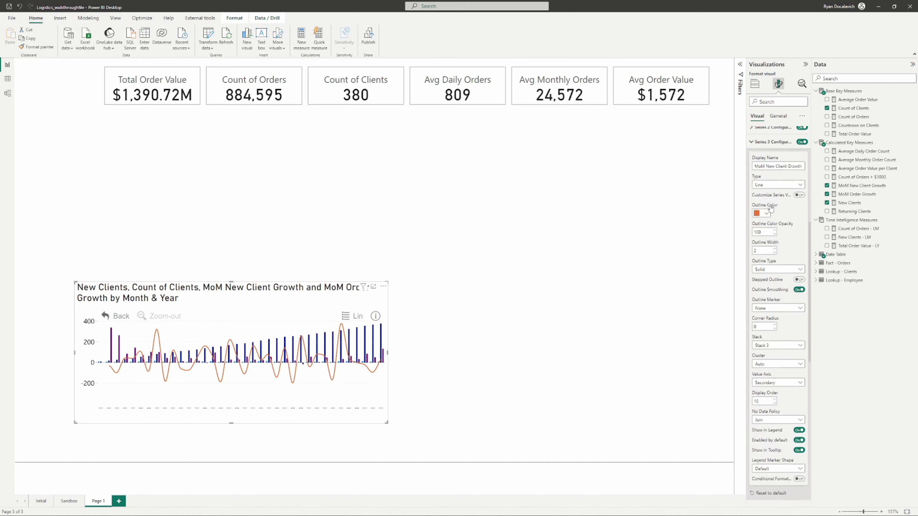
pyautogui.click(778, 241)
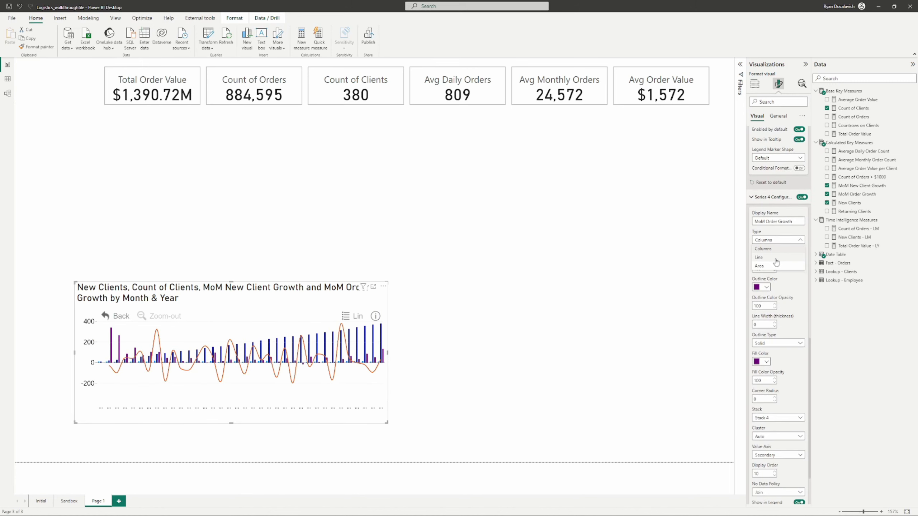
pyautogui.click(763, 258)
# Move the combo chart slightly up and left on the page and open the Series 1 configuration for New Clients
pyautogui.moveTo(225, 289); pyautogui.dragTo(207, 272)
pyautogui.scroll(10, 770, 289)
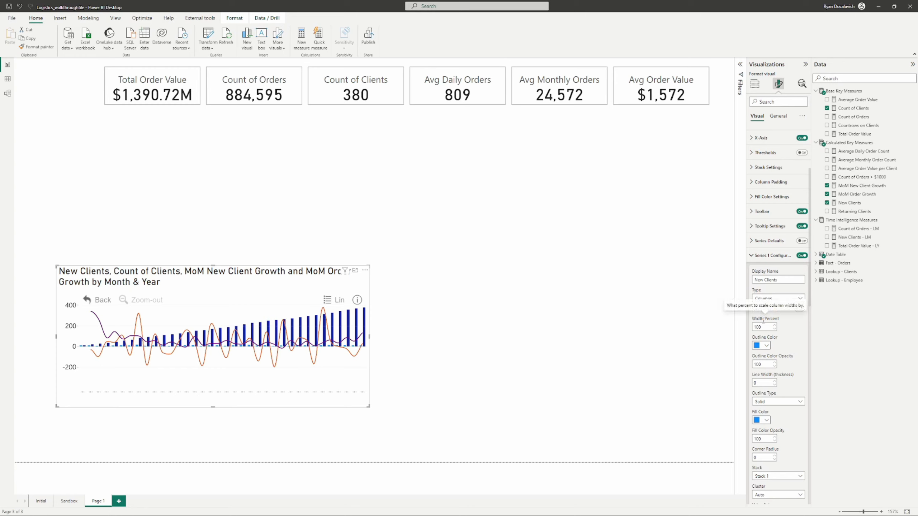
pyautogui.scroll(-1, 778, 313)
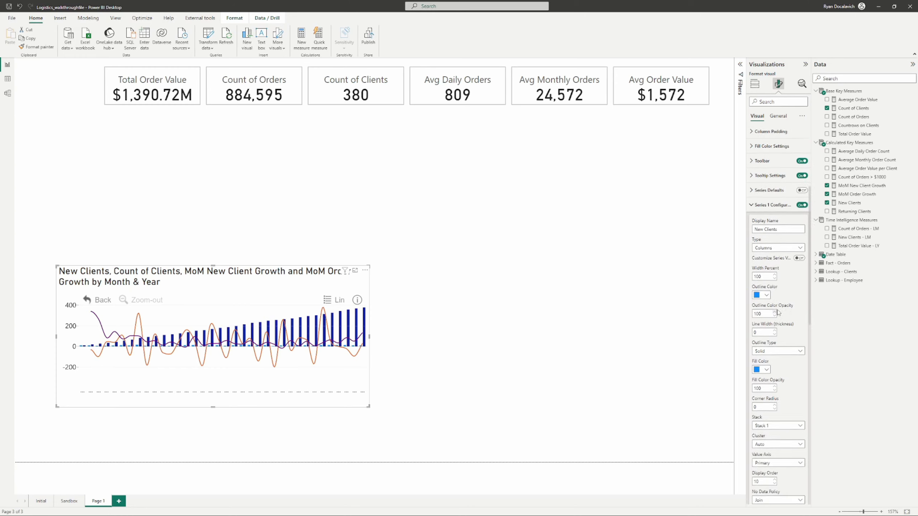
pyautogui.scroll(-1, 777, 313)
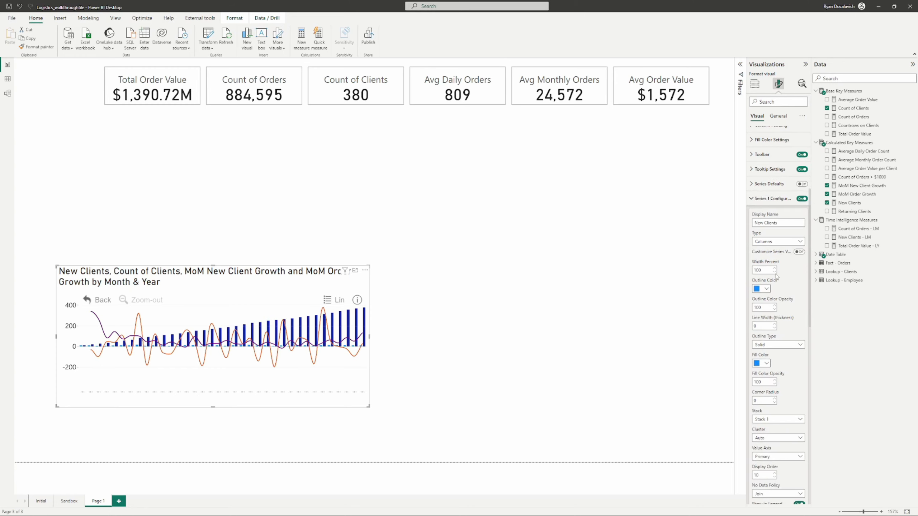
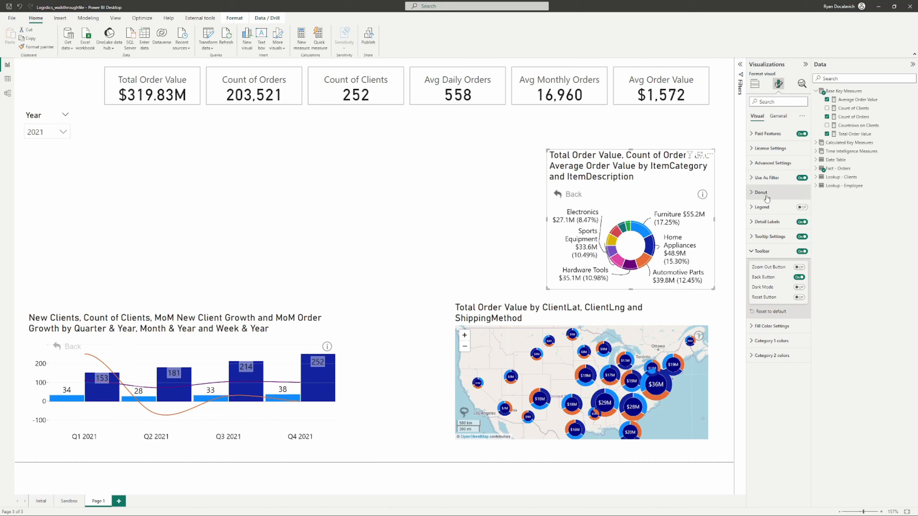
# Set the donut chart's title to "Order Value by Order Category" and center it horizontally
pyautogui.click(767, 251)
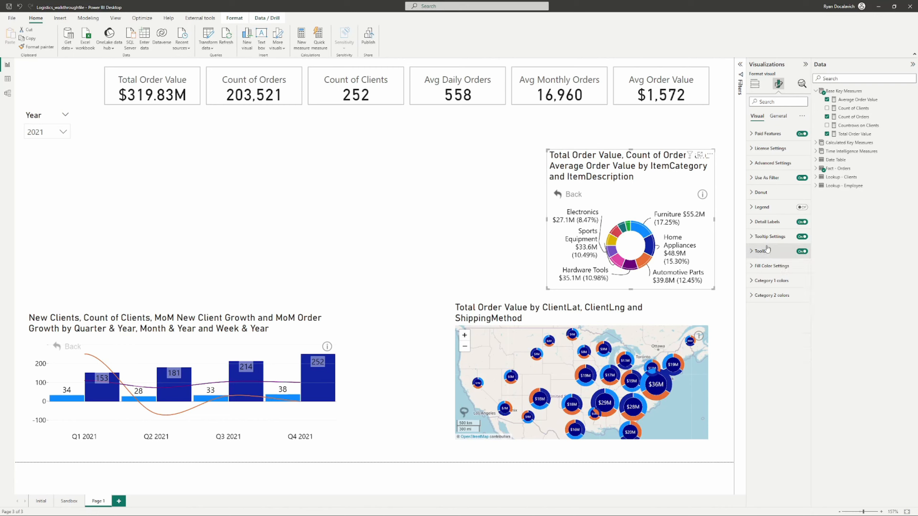
pyautogui.click(778, 116)
pyautogui.click(766, 148)
pyautogui.moveTo(791, 184); pyautogui.dragTo(690, 219)
pyautogui.write('O')
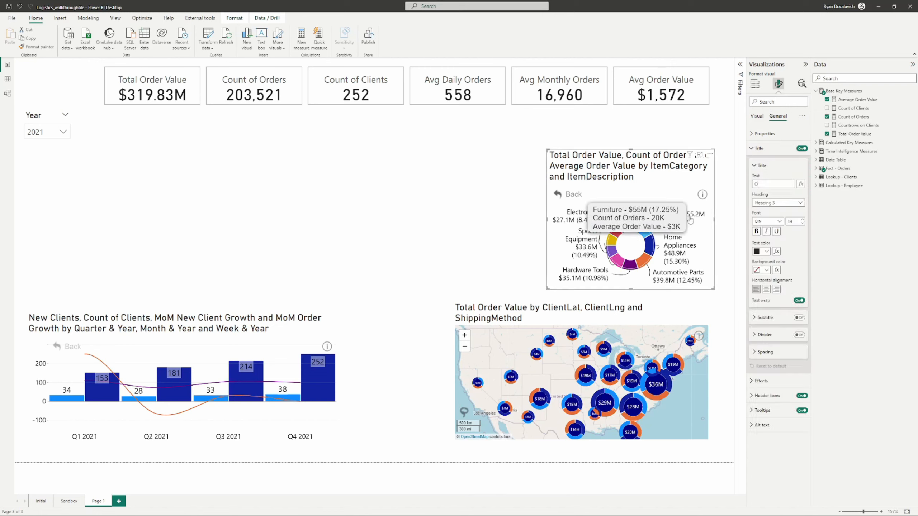
pyautogui.write('rder Value by Order Category')
pyautogui.click(766, 290)
# Widen the combo chart toward the map and enlarge the donut chart up and to the left
pyautogui.moveTo(339, 383); pyautogui.dragTo(440, 384)
pyautogui.moveTo(548, 150); pyautogui.dragTo(503, 122)
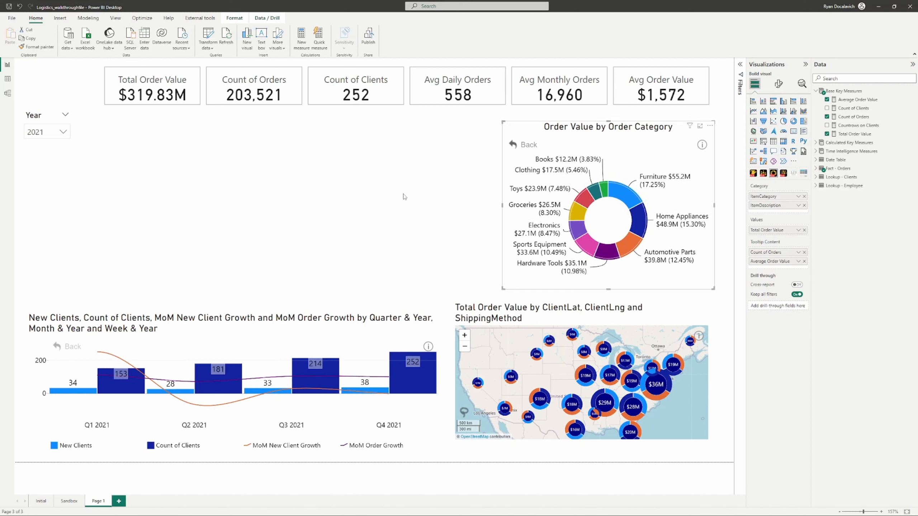
pyautogui.click(404, 197)
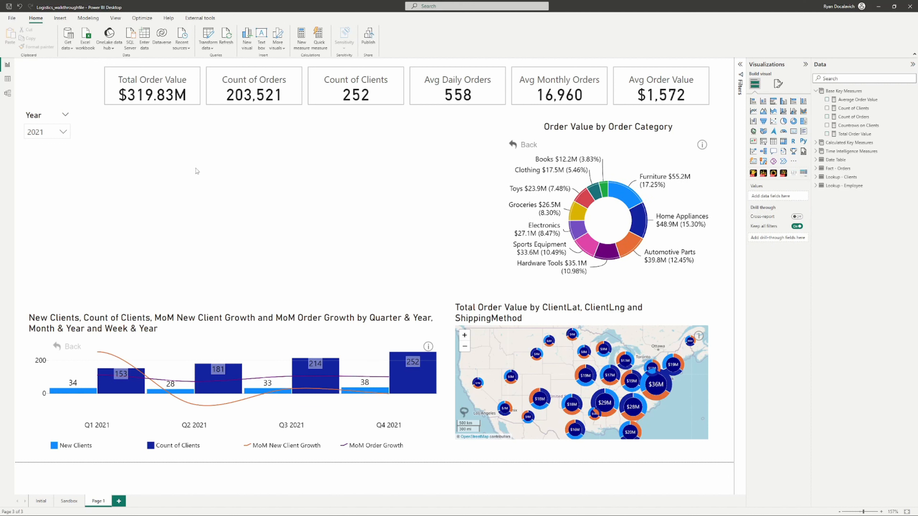
# Add the Month & Year field beneath Year in the year slicer
pyautogui.click(43, 119)
pyautogui.click(863, 78)
pyautogui.write('month &')
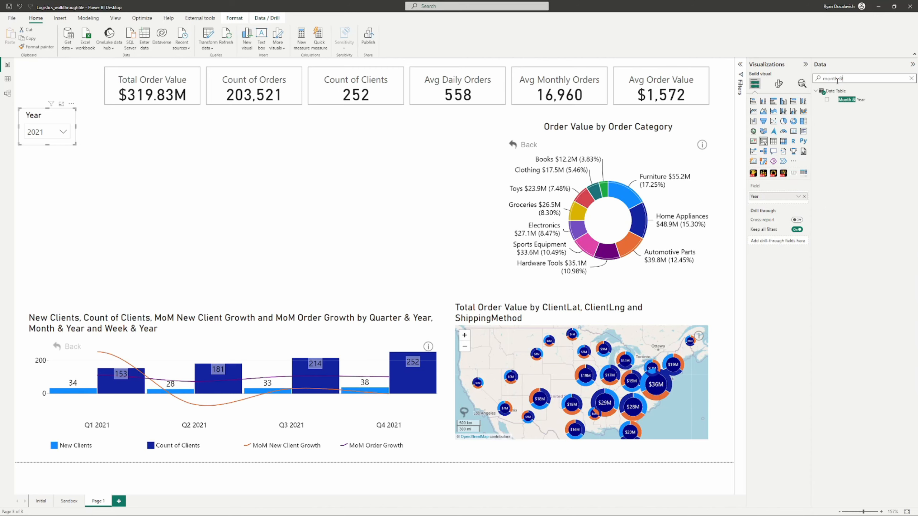
pyautogui.click(862, 102)
# Widen the date slicer so its full header and the month entries under 2021 fit
pyautogui.click(63, 132)
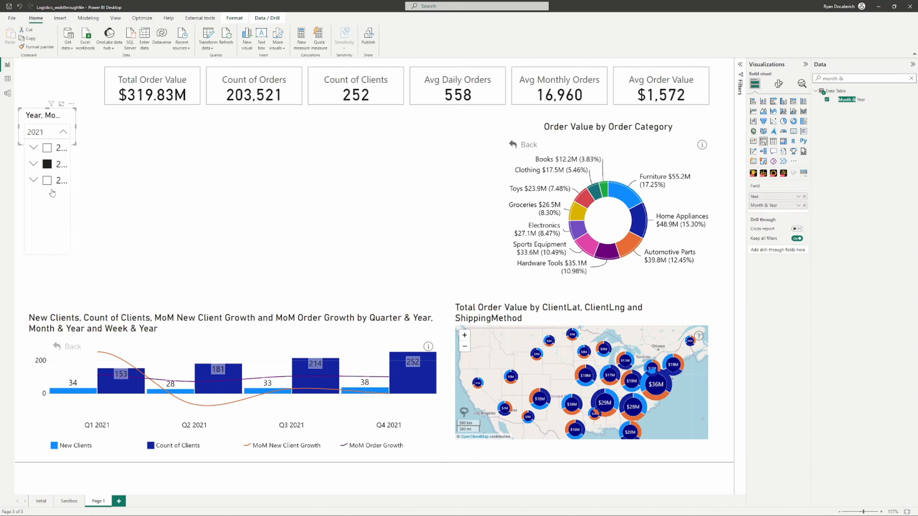
pyautogui.moveTo(76, 127); pyautogui.dragTo(101, 127)
pyautogui.click(34, 165)
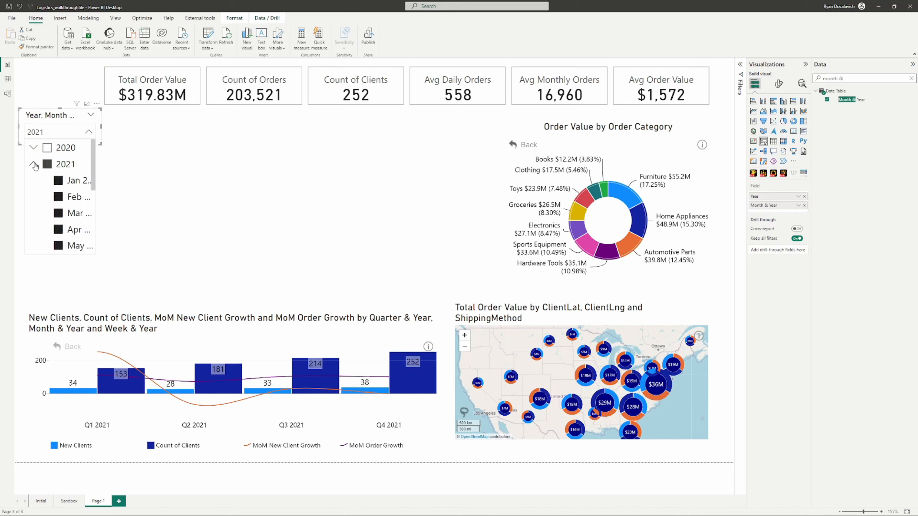
pyautogui.click(35, 164)
pyautogui.moveTo(101, 127); pyautogui.dragTo(117, 127)
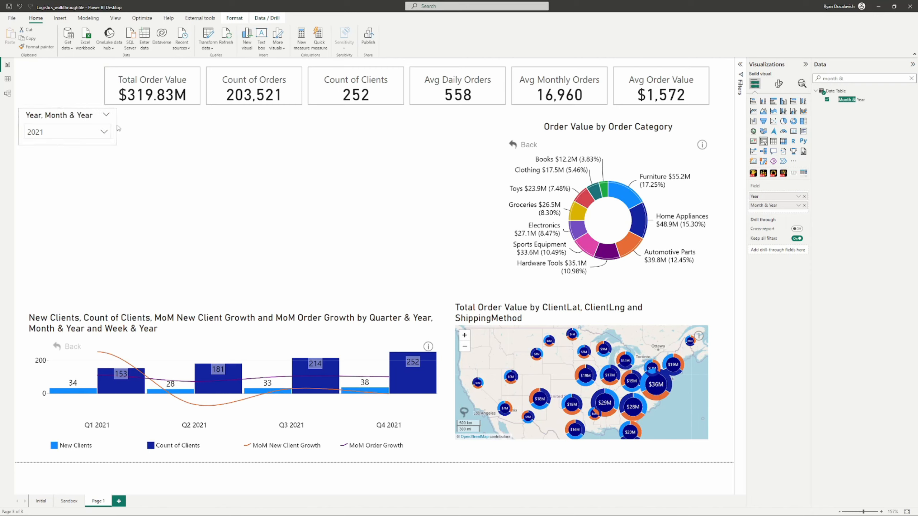
# Set the slicer header's title text to "Date Selection"
pyautogui.click(779, 84)
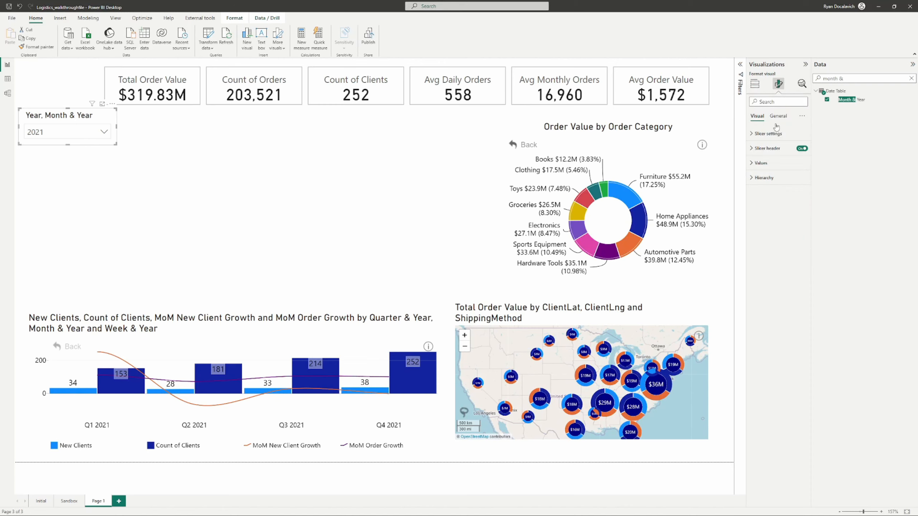
pyautogui.click(768, 148)
pyautogui.tripleClick(774, 184)
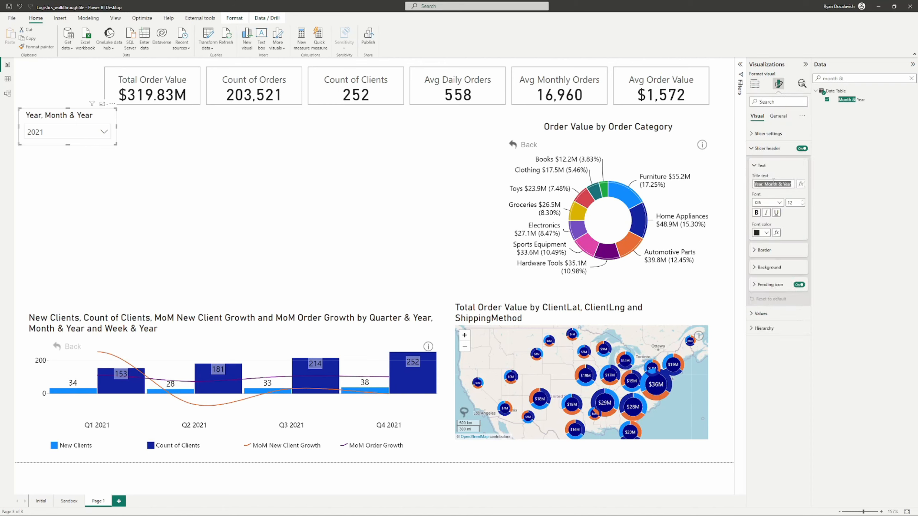
pyautogui.write('Date Selection')
# Filter the report to January, February and March 2021 with the Date Selection slicer
pyautogui.click(104, 132)
pyautogui.write('Se')
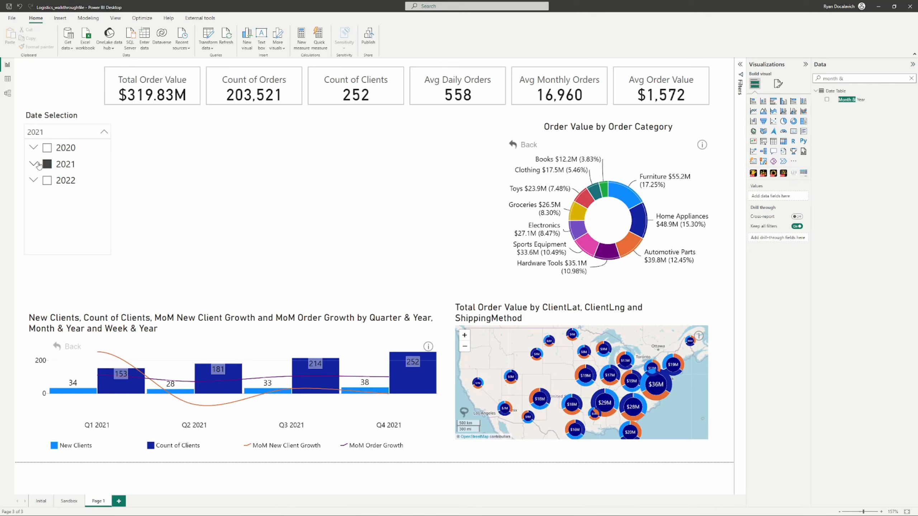
pyautogui.click(34, 164)
pyautogui.click(57, 212)
pyautogui.click(58, 198)
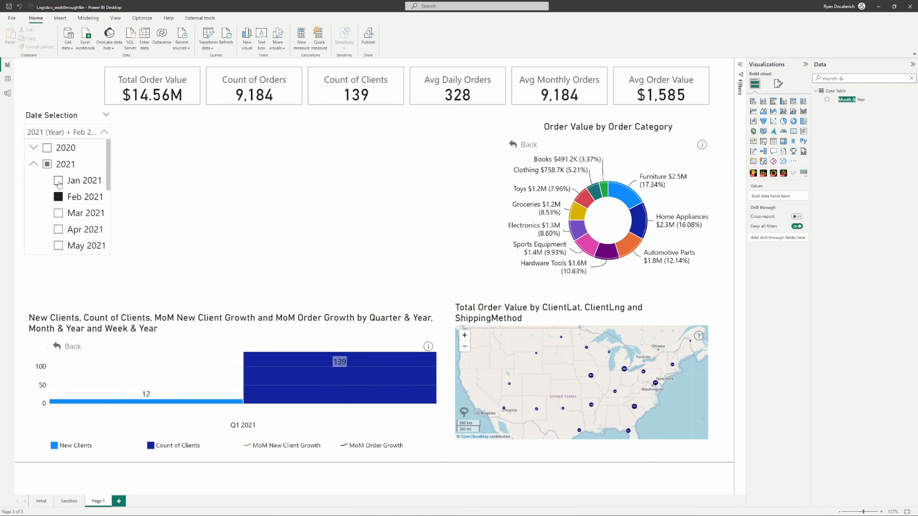
pyautogui.click(59, 181)
pyautogui.keyDown('ctrl'); pyautogui.click(58, 197); pyautogui.keyUp('ctrl')
pyautogui.keyDown('ctrl'); pyautogui.click(58, 212); pyautogui.keyUp('ctrl')
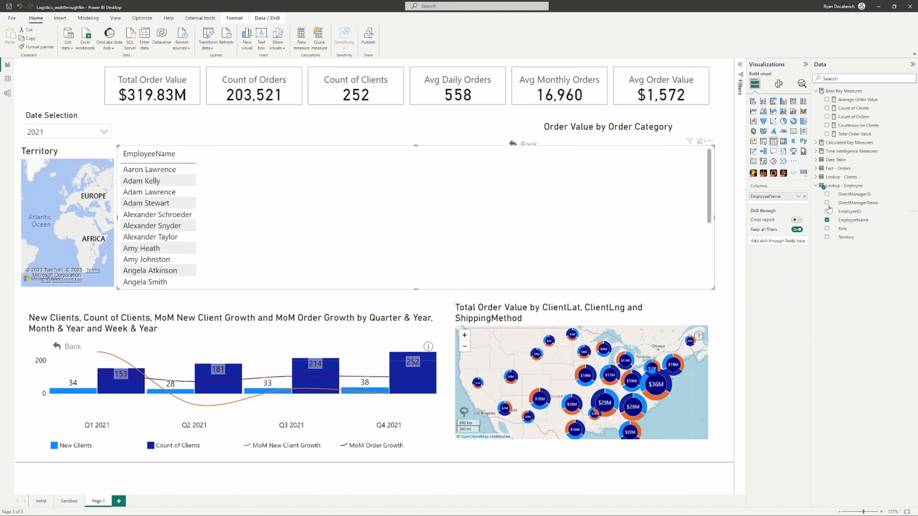
# Convert the EmployeeName table and the Territory map into slicers
pyautogui.moveTo(285, 141); pyautogui.dragTo(285, 142)
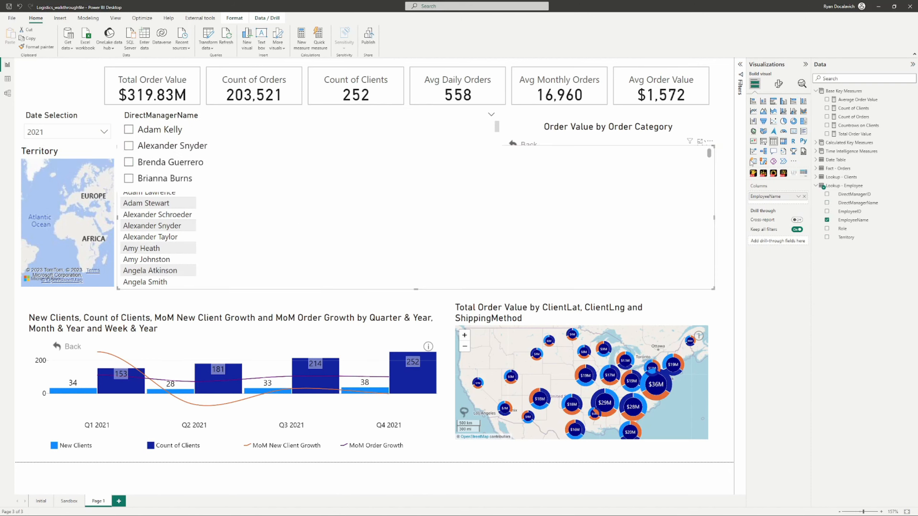
pyautogui.click(763, 141)
pyautogui.click(51, 152)
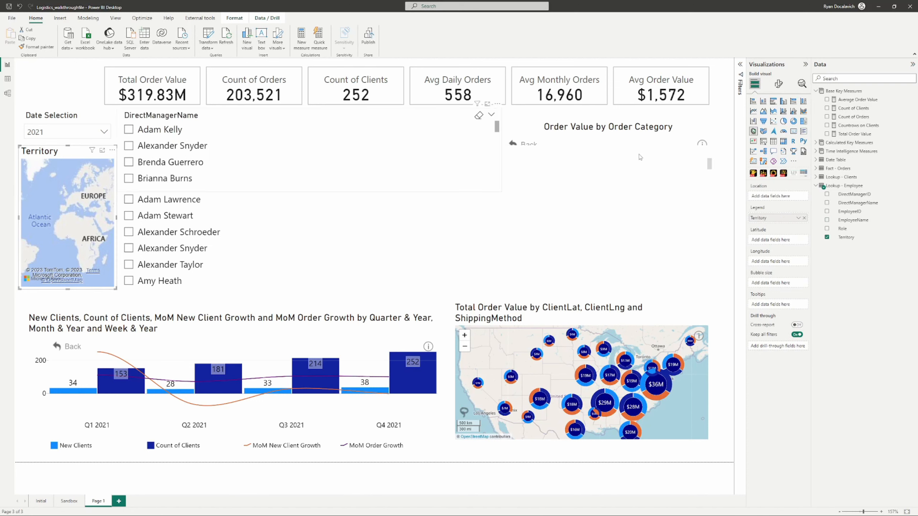
pyautogui.click(763, 142)
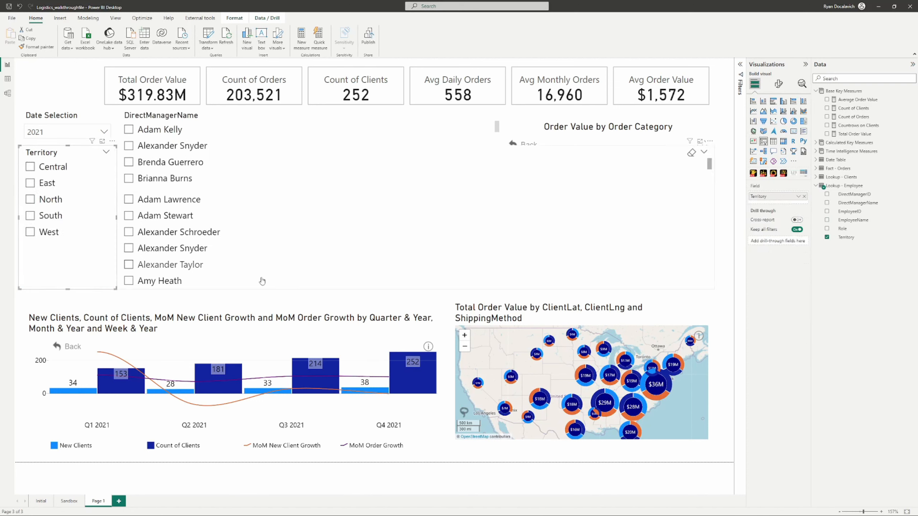
# Set the style of the Territory and DirectManagerName slicers to Dropdown
pyautogui.click(779, 85)
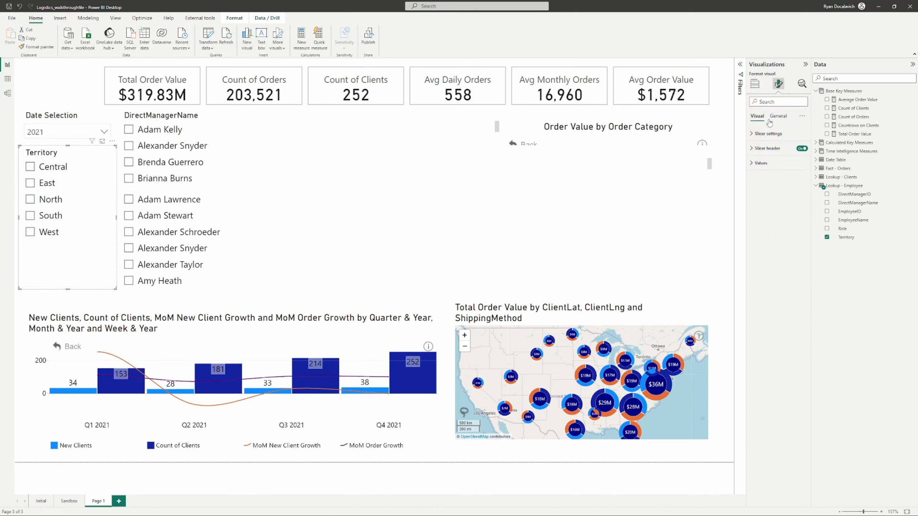
pyautogui.click(777, 170)
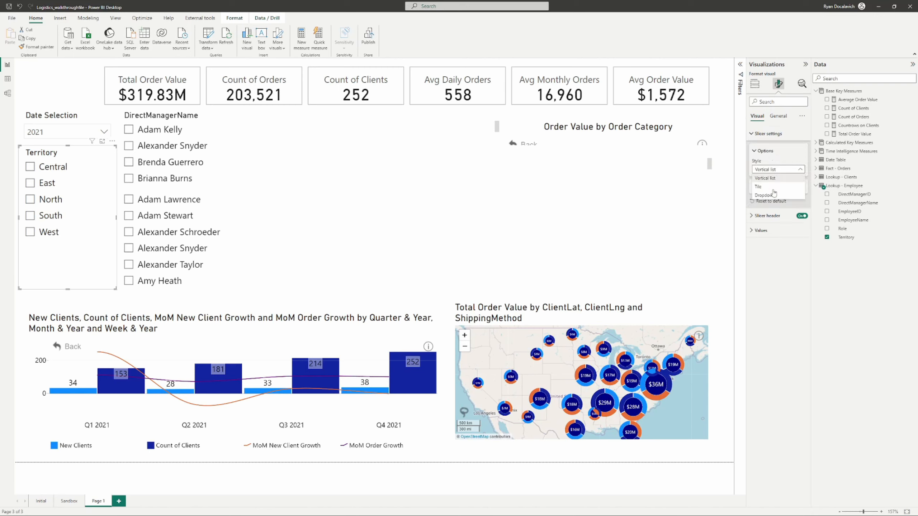
pyautogui.click(777, 198)
pyautogui.click(240, 115)
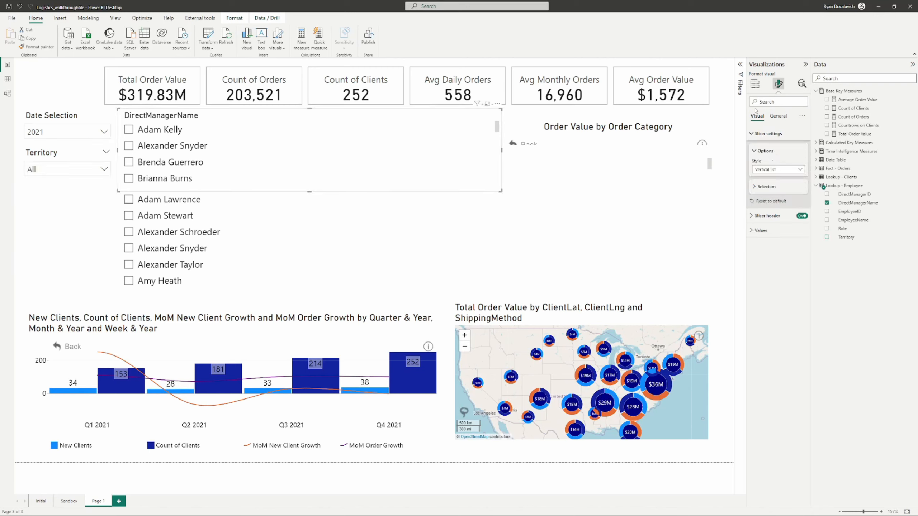
pyautogui.click(777, 169)
pyautogui.click(774, 195)
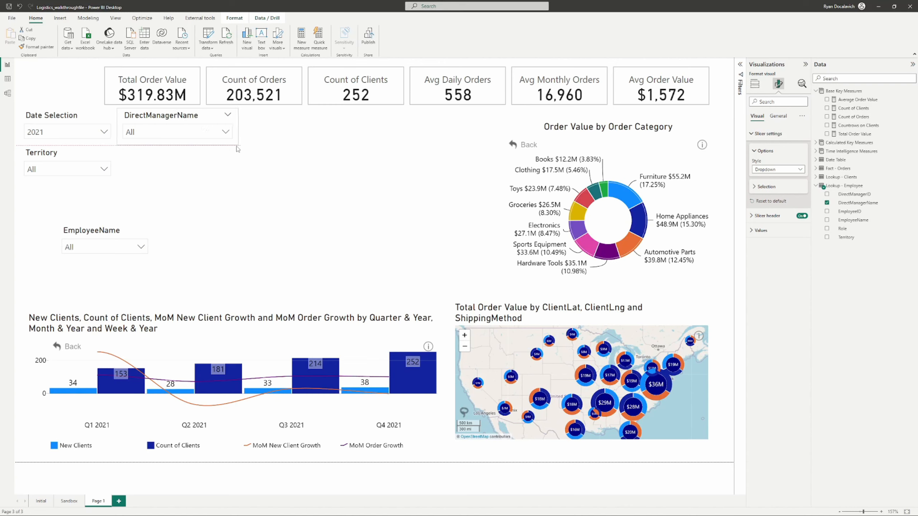
# Stack the DirectManagerName and EmployeeName slicers below Date Selection and Territory in one aligned column, and shift the whole column slightly down
pyautogui.moveTo(181, 124); pyautogui.dragTo(75, 197)
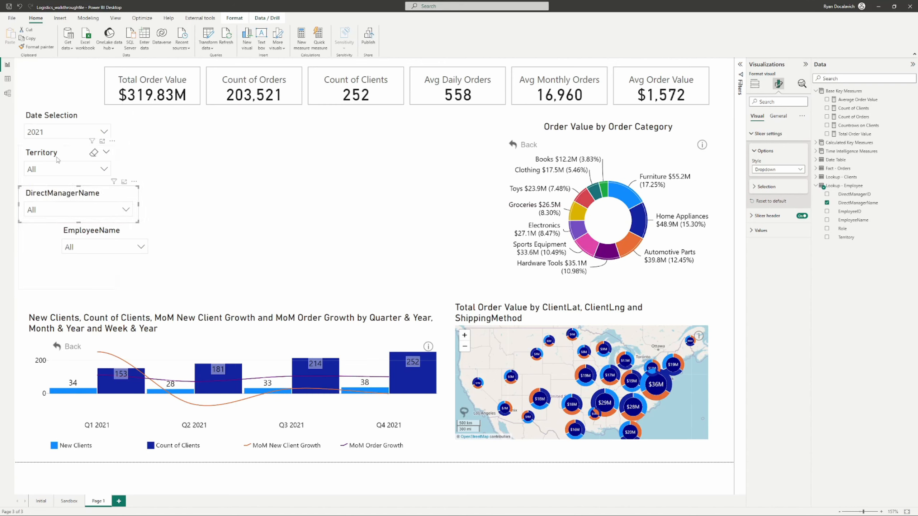
pyautogui.click(59, 161)
pyautogui.click(133, 231)
pyautogui.moveTo(154, 295); pyautogui.dragTo(116, 295)
pyautogui.moveTo(202, 283); pyautogui.dragTo(21, 116)
pyautogui.moveTo(55, 115); pyautogui.dragTo(54, 129)
# Narrow the KPI card row from its starting edge and center it across the report page
pyautogui.click(152, 87)
pyautogui.moveTo(102, 86); pyautogui.dragTo(170, 95)
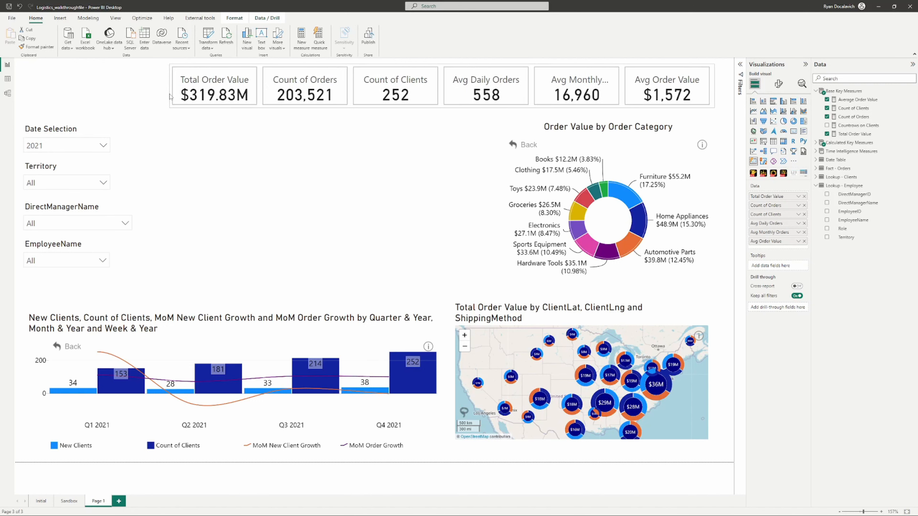
pyautogui.moveTo(526, 79)
pyautogui.mouseDown()
pyautogui.moveTo(495, 77)
pyautogui.moveTo(509, 84)
pyautogui.mouseUp()
# Shift the Order Value by Order Category donut toward the page's upper-right corner and shrink it slightly
pyautogui.click(608, 133)
pyautogui.moveTo(608, 133); pyautogui.dragTo(622, 126)
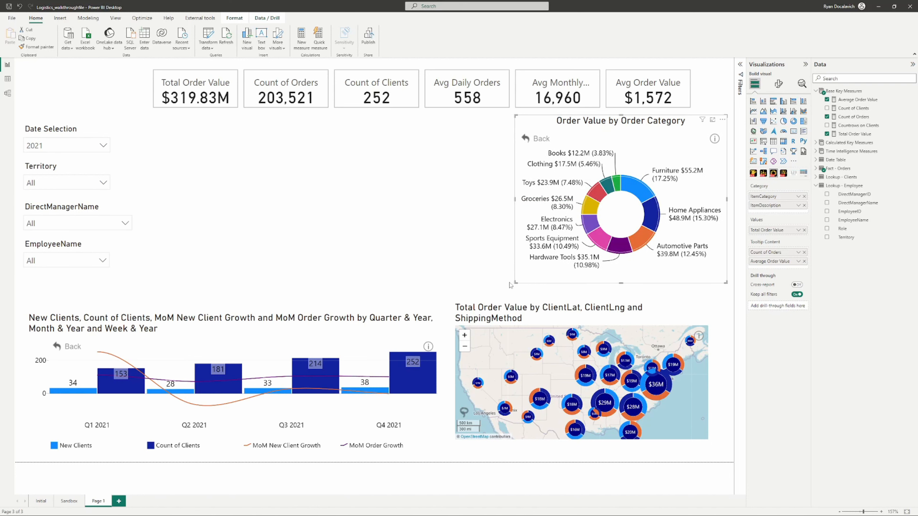
pyautogui.moveTo(516, 283); pyautogui.dragTo(524, 263)
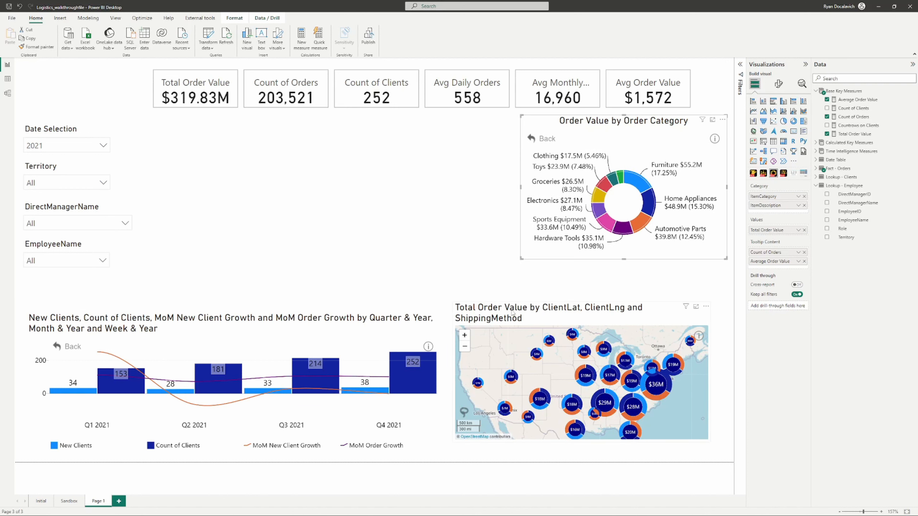
# Resize and reposition the map in the page's lower-right corner, and widen the combo chart up to its edge
pyautogui.click(454, 308)
pyautogui.moveTo(456, 302); pyautogui.dragTo(452, 263)
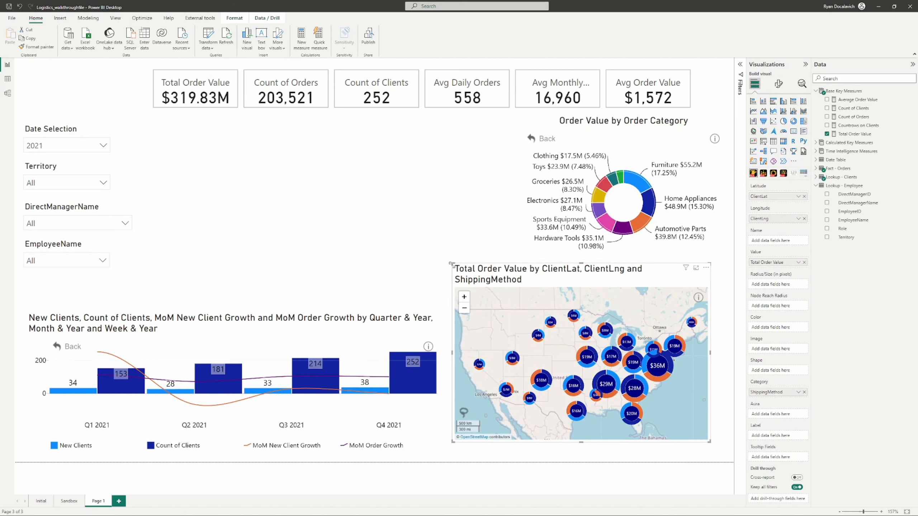
pyautogui.moveTo(452, 263); pyautogui.dragTo(518, 309)
pyautogui.click(412, 330)
pyautogui.moveTo(440, 383); pyautogui.dragTo(471, 384)
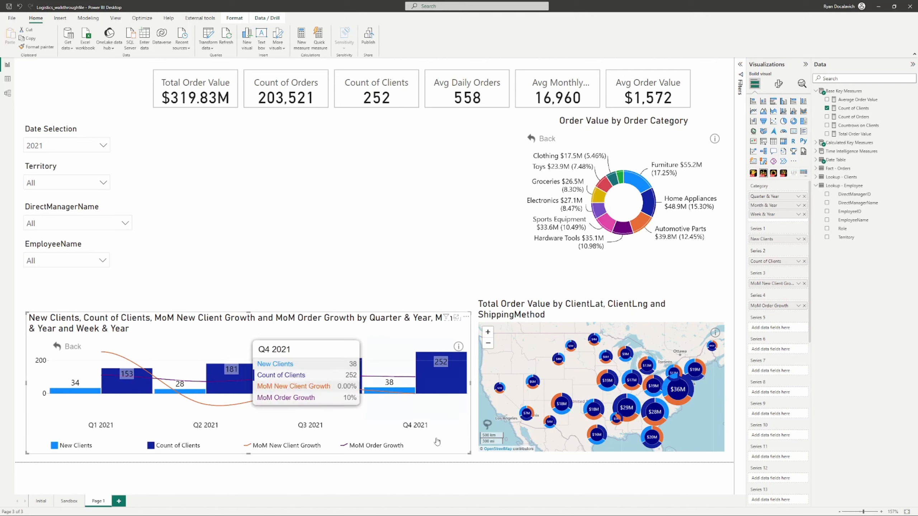
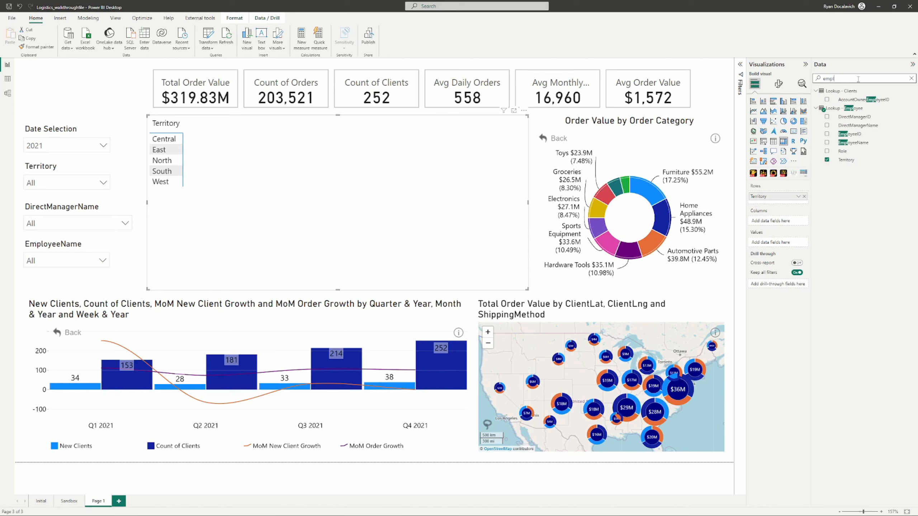
# Find the EmployeeName field and add it beneath Territory in the matrix rows, leaving the field search cleared
pyautogui.press('BackSpace')
pyautogui.press('BackSpace')
pyautogui.press('BackSpace')
pyautogui.press('BackSpace')
pyautogui.write('m')
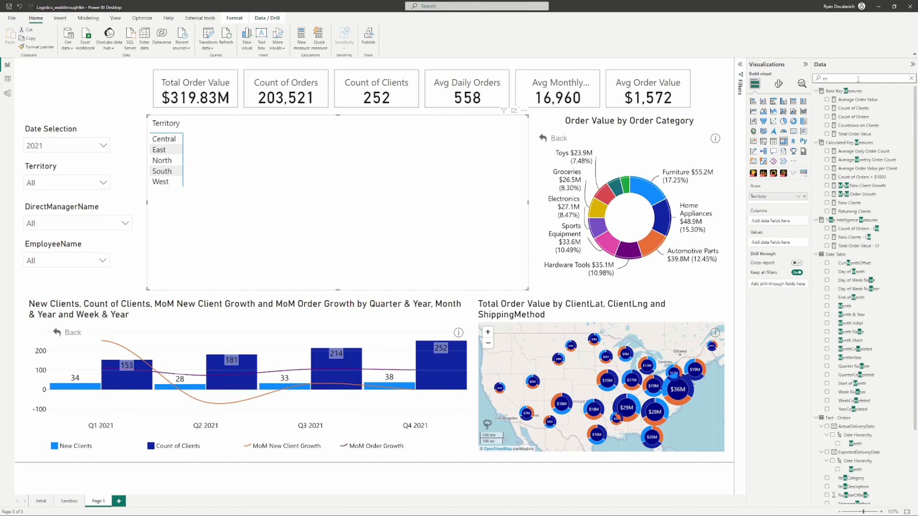
pyautogui.press('BackSpace')
pyautogui.write('empl')
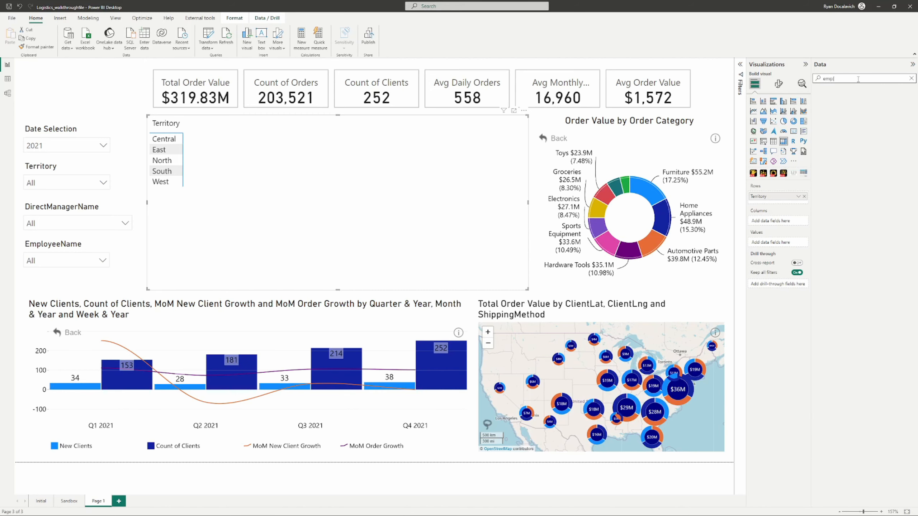
pyautogui.press('BackSpace')
pyautogui.moveTo(852, 143); pyautogui.dragTo(767, 210)
pyautogui.click(911, 78)
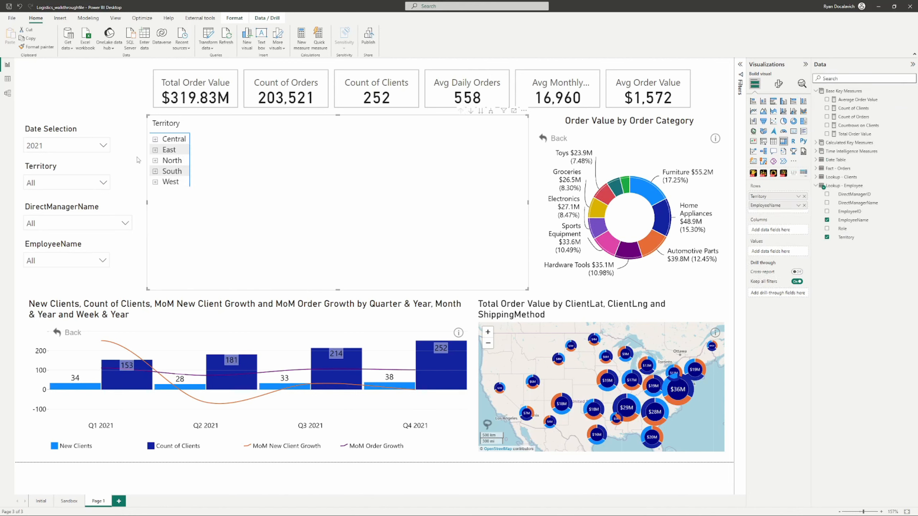
# Expand the North territory in the matrix and test cross-filtering the report by individual employees and by the whole territory
pyautogui.click(155, 160)
pyautogui.scroll(-1, 185, 199)
pyautogui.scroll(1, 184, 197)
pyautogui.click(174, 161)
pyautogui.click(185, 192)
pyautogui.click(184, 235)
pyautogui.click(185, 257)
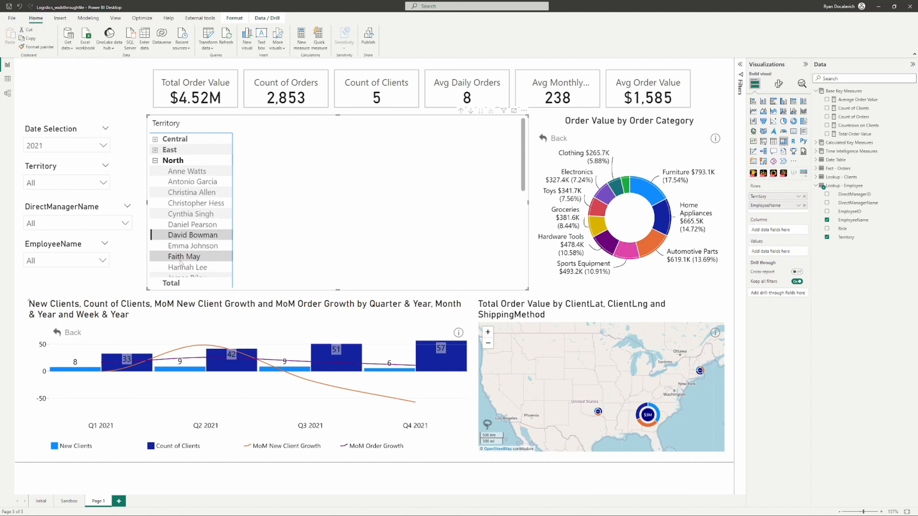
pyautogui.click(184, 209)
pyautogui.click(194, 159)
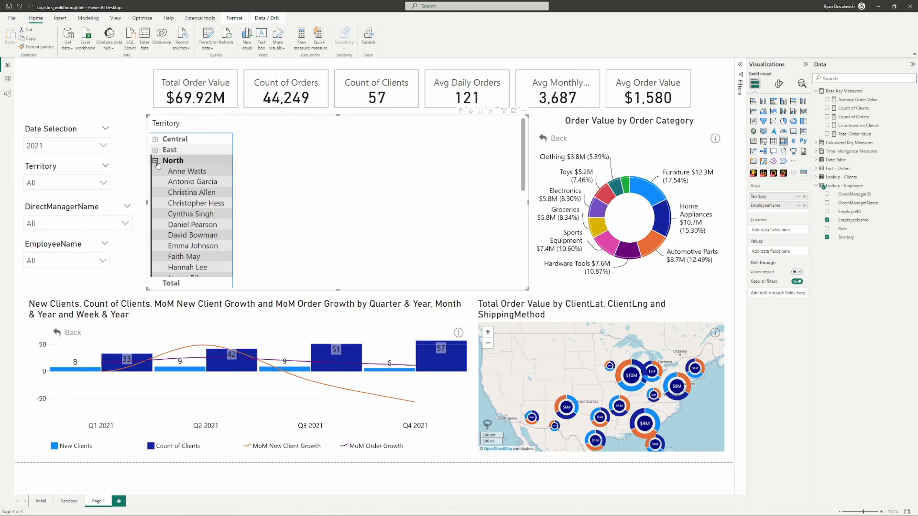
pyautogui.click(192, 160)
# Add Total Order Value to the matrix values and expand the Calculated Key Measures and Time Intelligence Measures tables
pyautogui.click(827, 134)
pyautogui.click(816, 185)
pyautogui.click(845, 78)
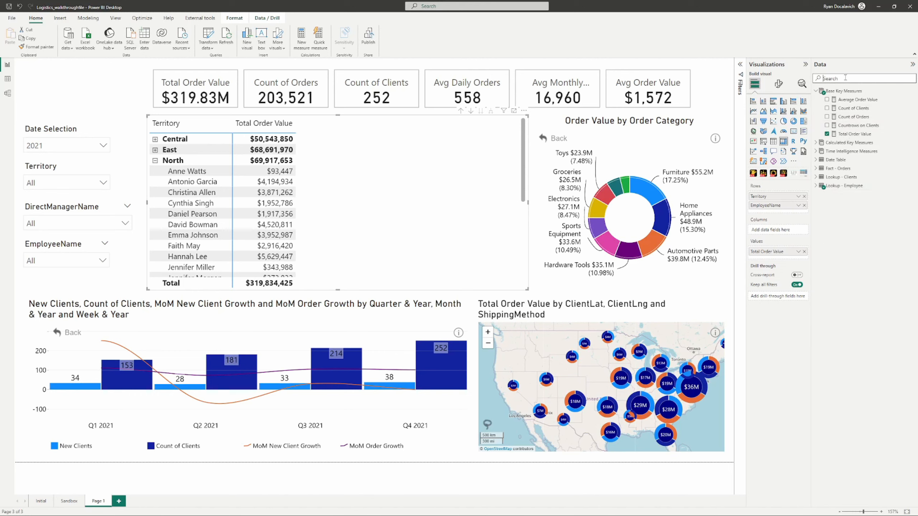
pyautogui.click(816, 151)
pyautogui.click(850, 142)
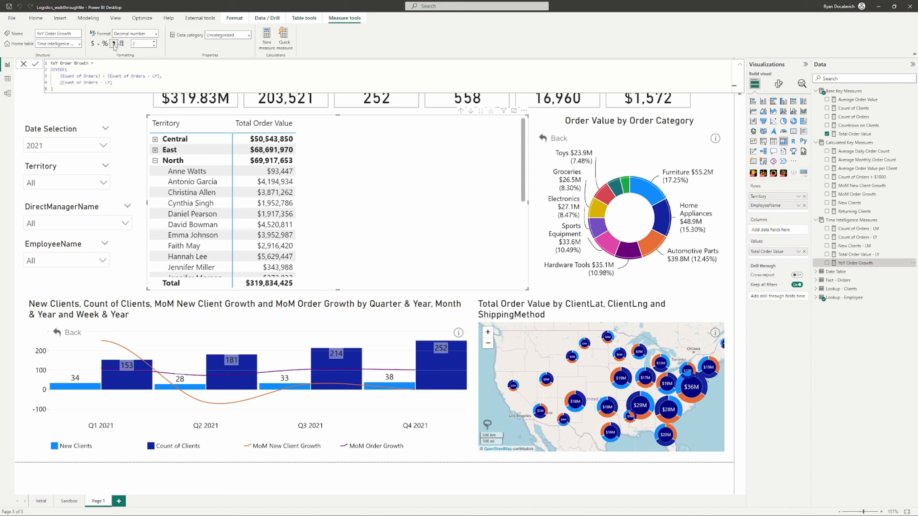
# Format the YoY Order Growth measure as a percentage and add it to the matrix values
pyautogui.click(105, 44)
pyautogui.moveTo(845, 263); pyautogui.dragTo(336, 199)
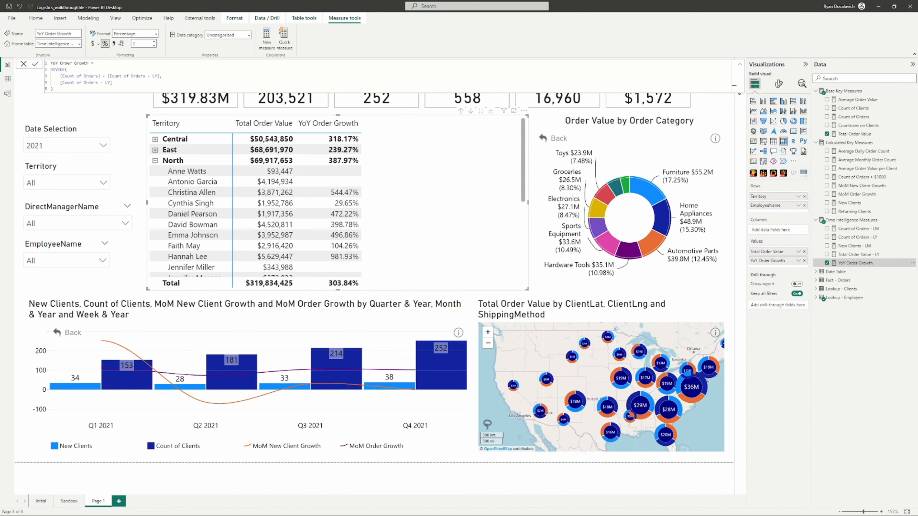
# Add Count of Orders - LY and Count of Orders to the matrix, and check the formulas of the two last-year measures
pyautogui.click(827, 237)
pyautogui.click(827, 117)
pyautogui.click(858, 238)
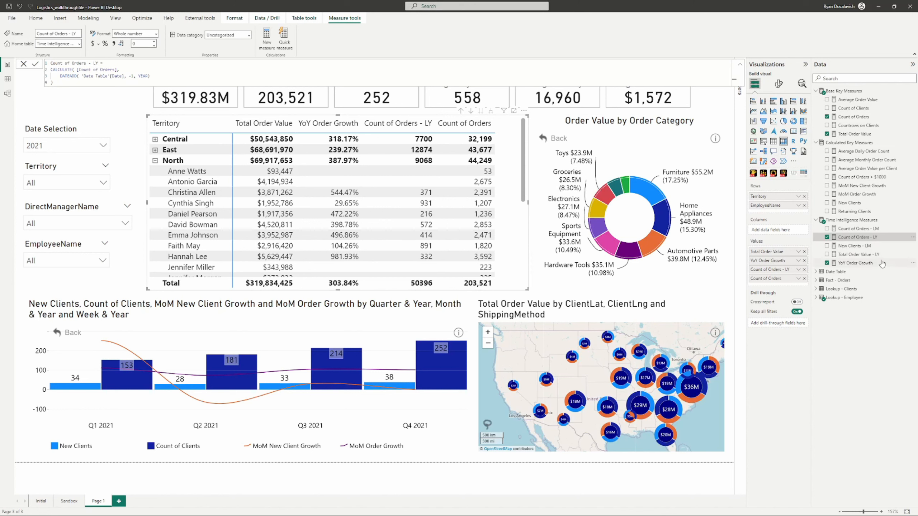
pyautogui.click(880, 255)
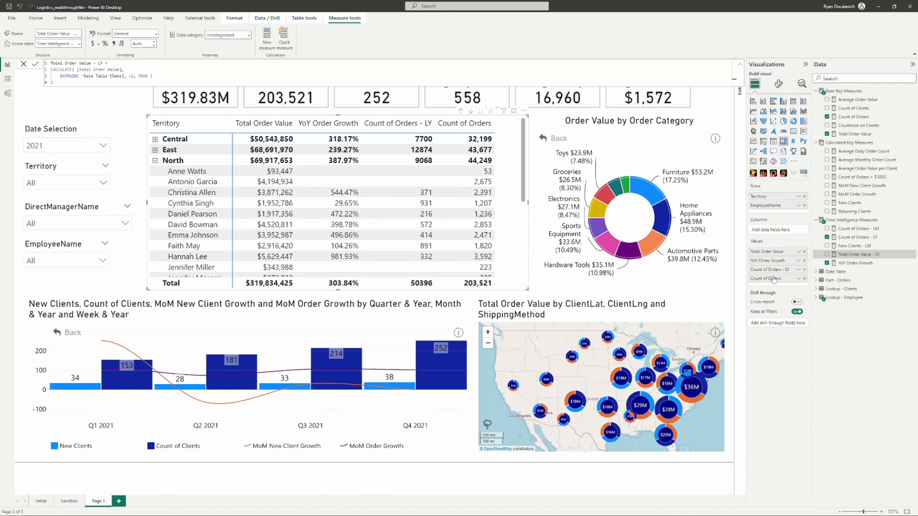
# Remove YoY Order Growth, Count of Orders - LY and Count of Orders from the matrix and close the formula editor
pyautogui.click(805, 269)
pyautogui.click(805, 270)
pyautogui.click(805, 260)
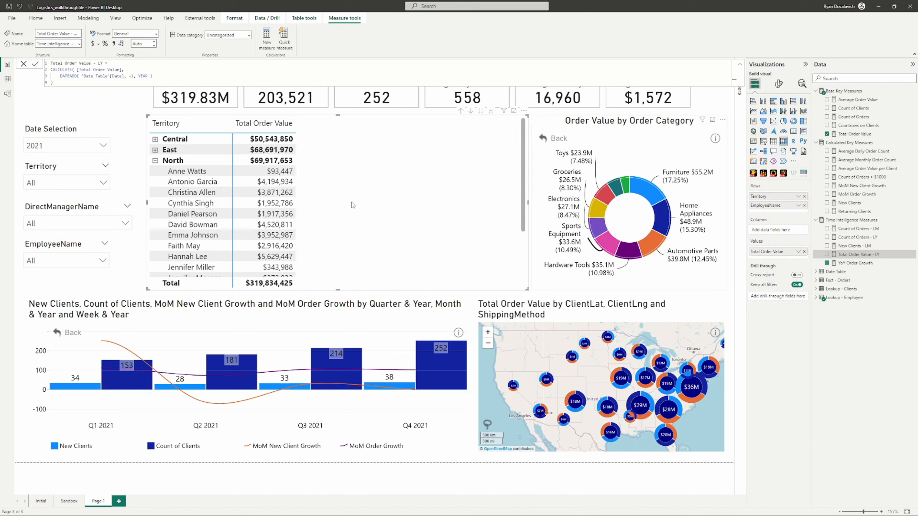
pyautogui.click(24, 64)
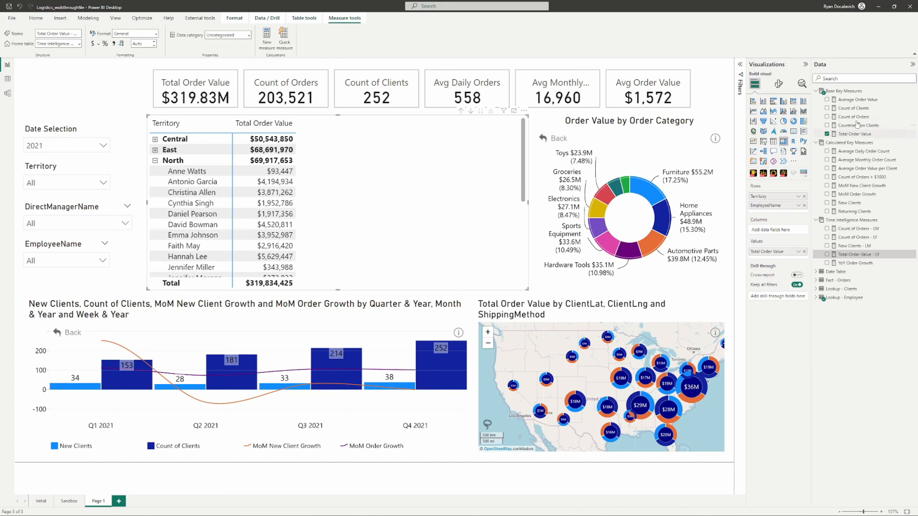
# Open the formula of the Count of Orders - LY measure
pyautogui.click(861, 237)
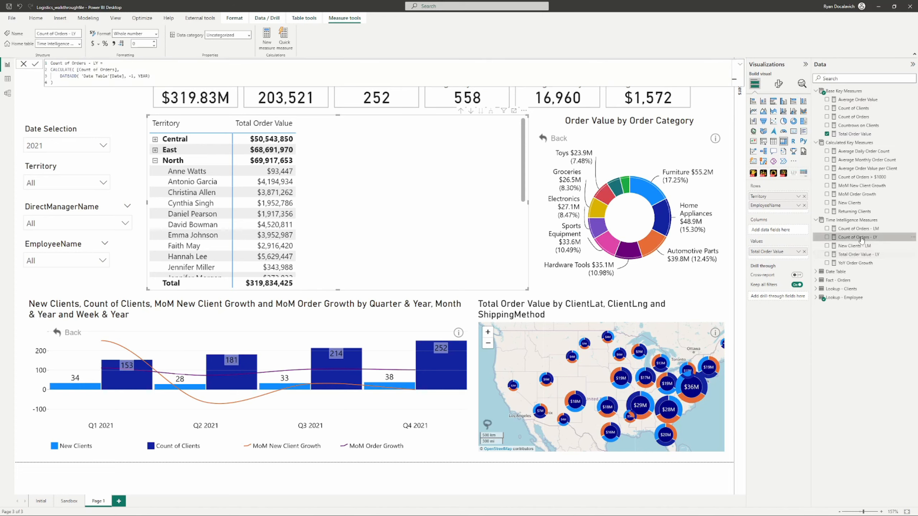